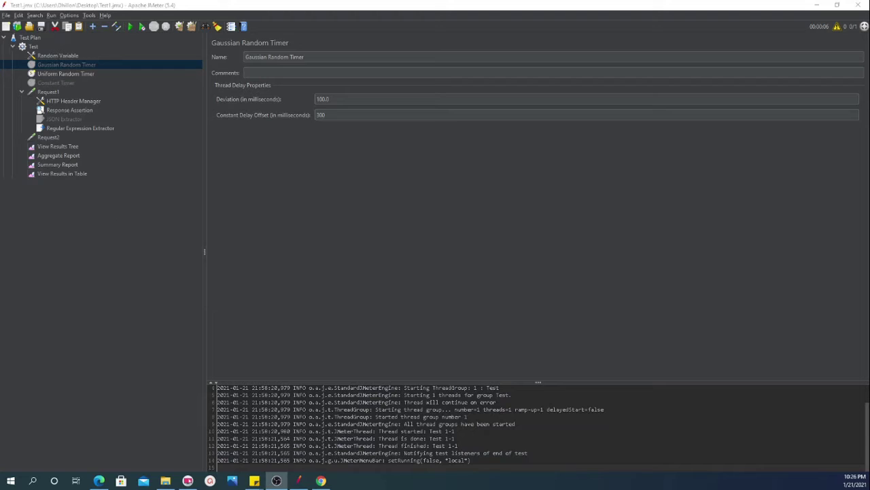
# Switch to Chrome, search Google for "plugins in jemter" and open the JMeter-Plugins.org site from the results.
pyautogui.hotkey('alt', 'Tab')
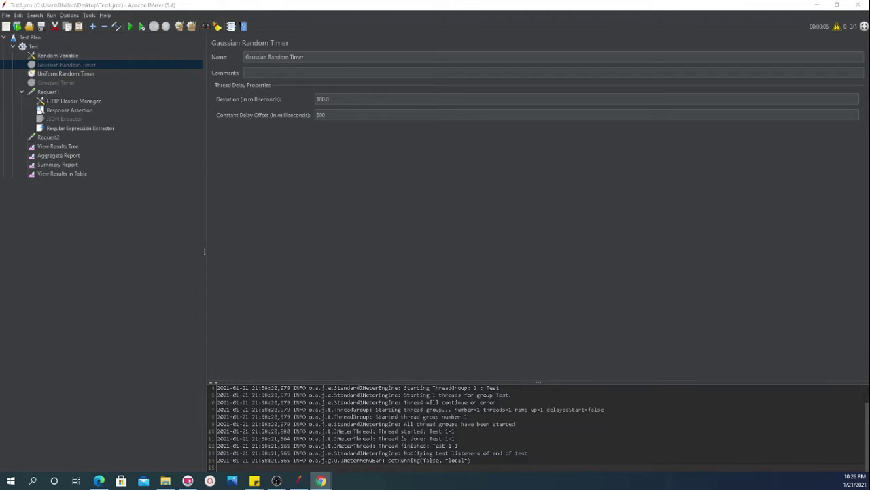
pyautogui.moveTo(869, 42); pyautogui.dragTo(592, 44)
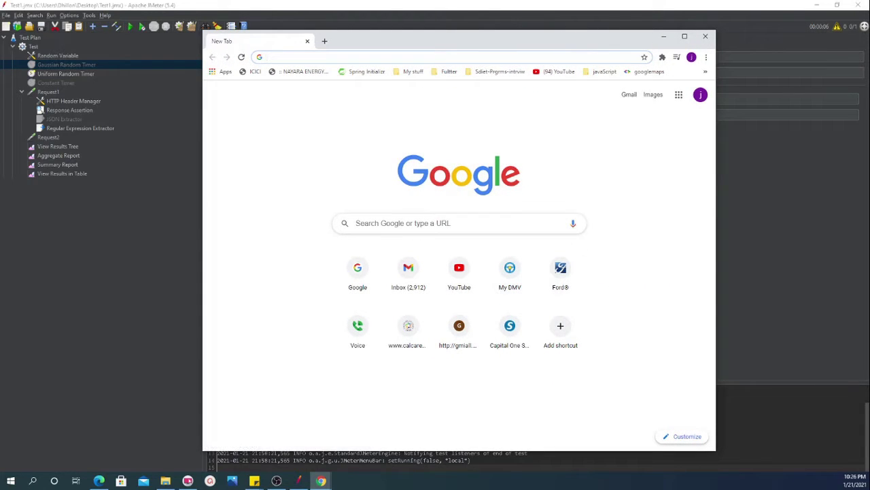
pyautogui.hotkey('alt', 'Tab')
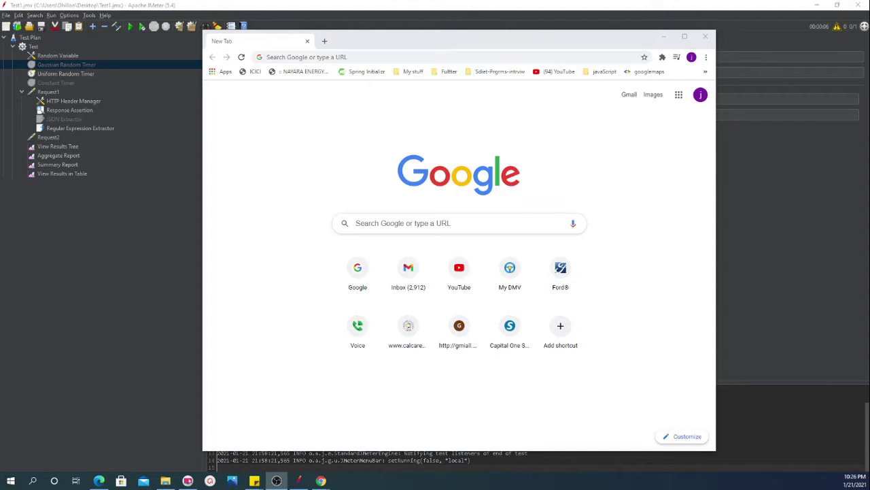
pyautogui.click(483, 218)
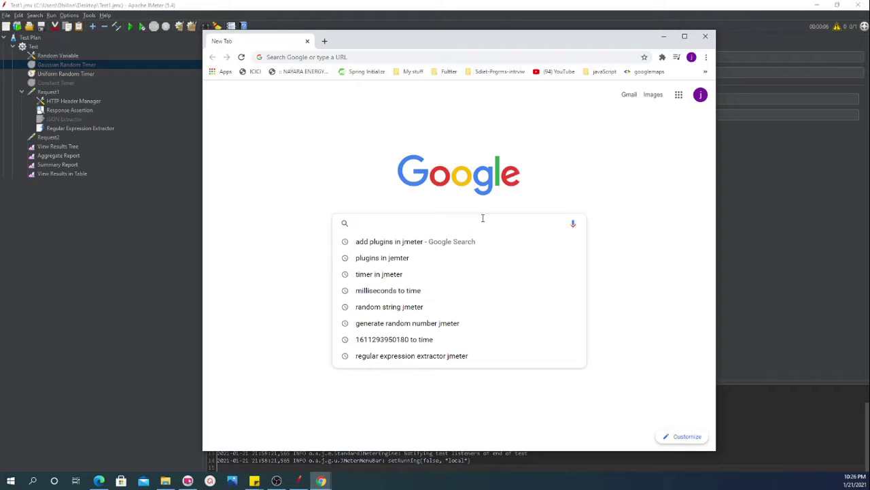
pyautogui.press('Down')
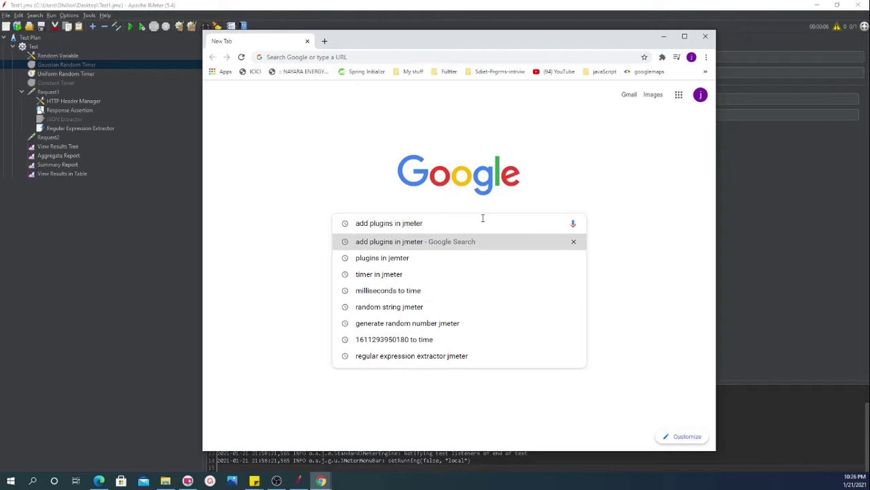
pyautogui.press('Down')
pyautogui.press('Return')
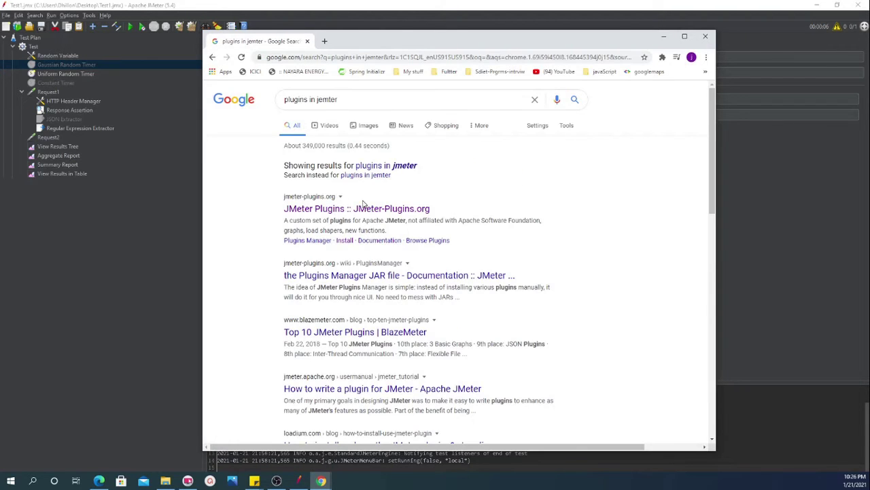
pyautogui.click(364, 208)
# Look through the plugin catalogue on the home page and the plugin categories in the site's Project Documentation Wiki.
pyautogui.scroll(-1, 332, 238)
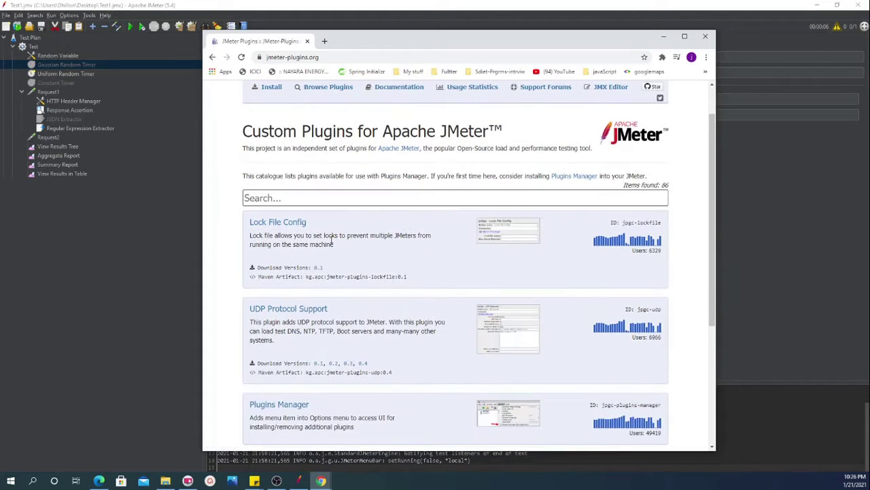
pyautogui.scroll(1, 332, 239)
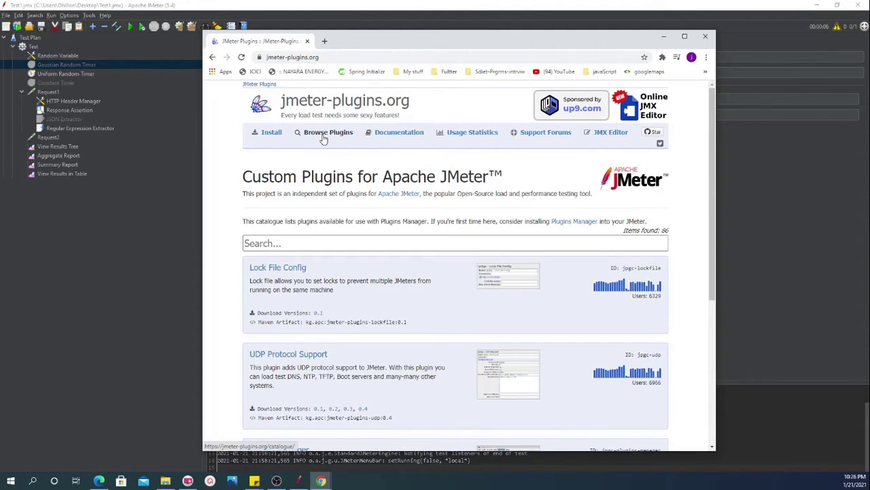
pyautogui.scroll(-5, 333, 235)
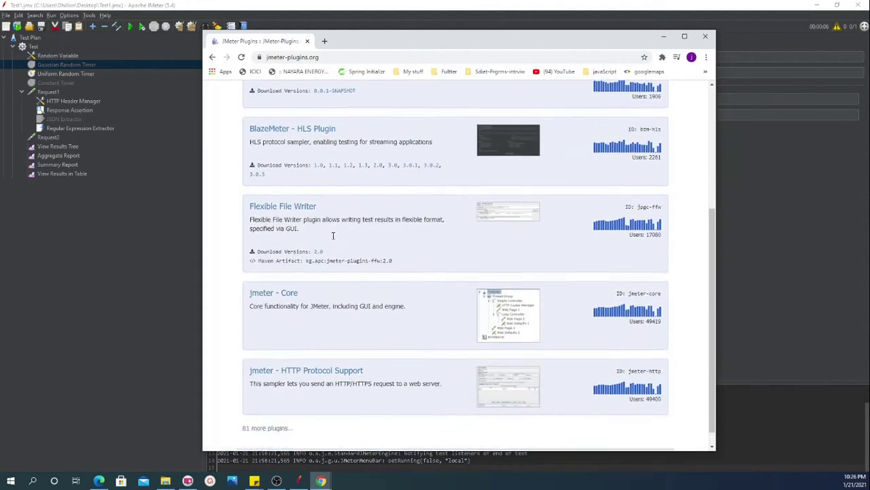
pyautogui.scroll(5, 333, 235)
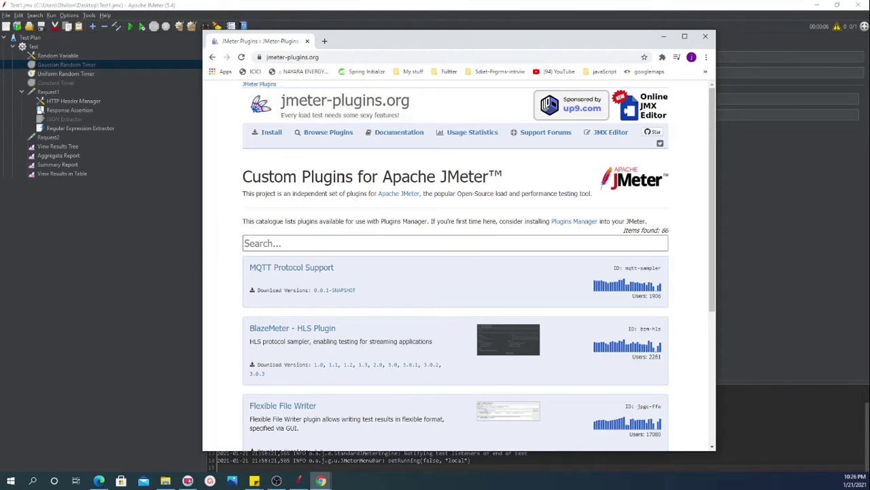
pyautogui.click(213, 58)
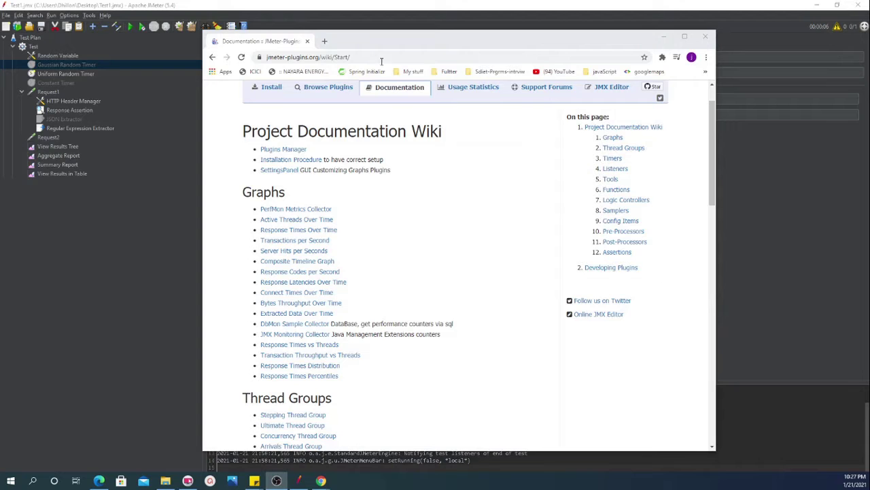
pyautogui.scroll(-10, 307, 297)
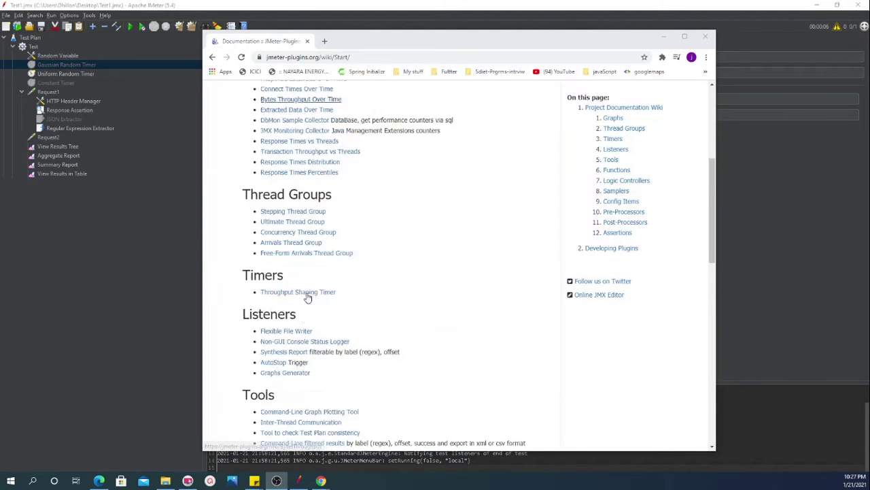
pyautogui.scroll(-4, 306, 299)
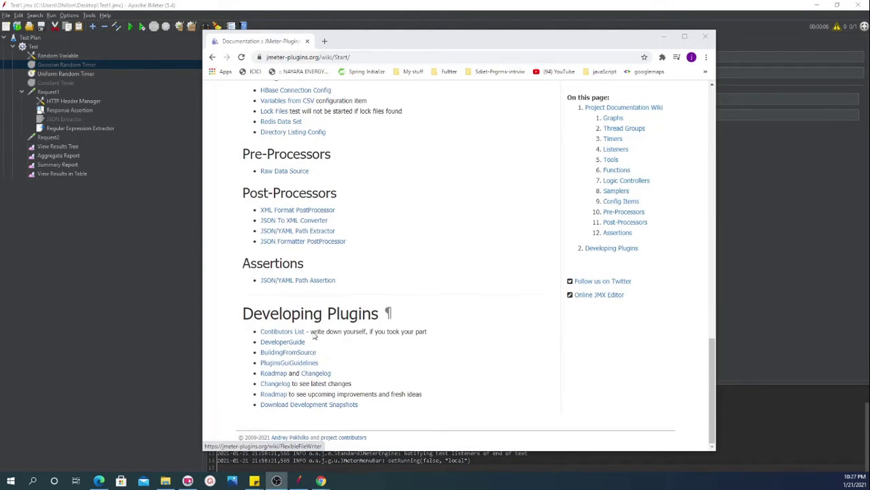
pyautogui.scroll(10, 406, 272)
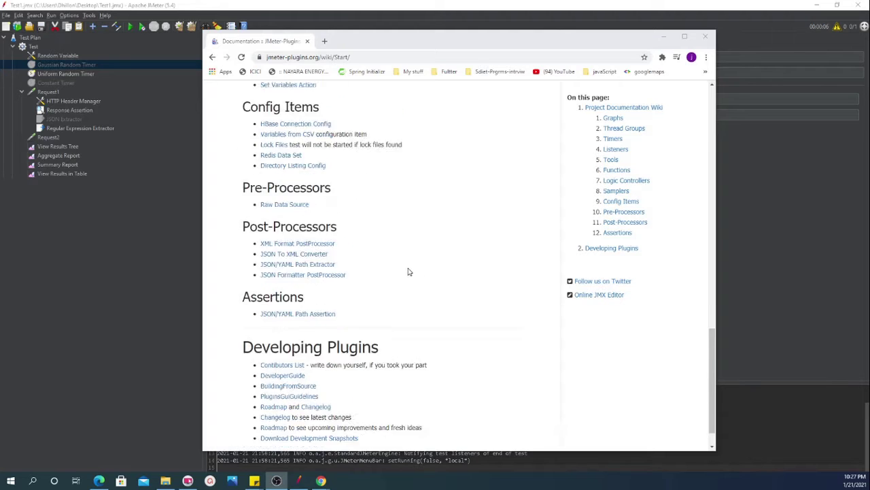
pyautogui.scroll(3, 406, 272)
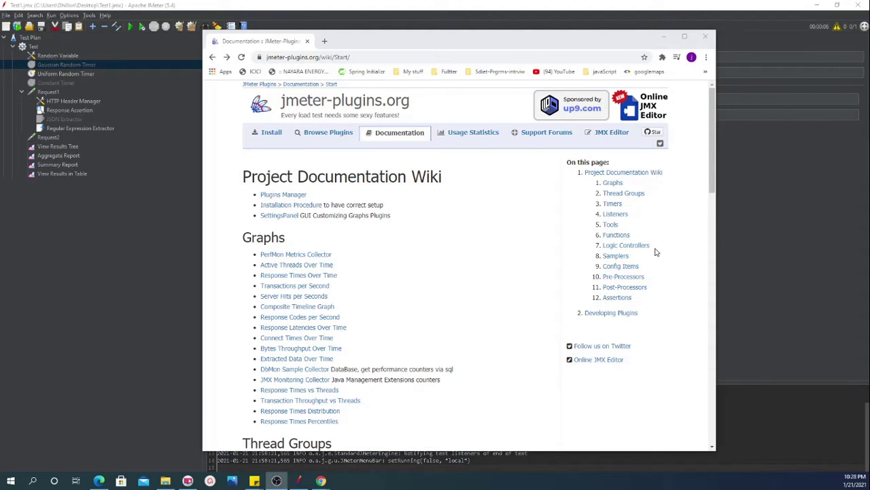
# Open the Plugins Manager documentation page, download the Plugins Manager JAR file and keep the download.
pyautogui.click(284, 195)
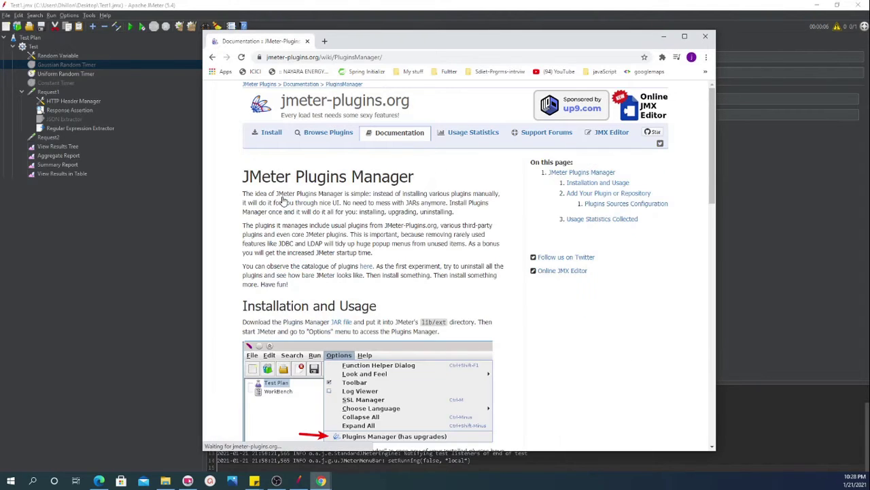
pyautogui.scroll(-2, 345, 235)
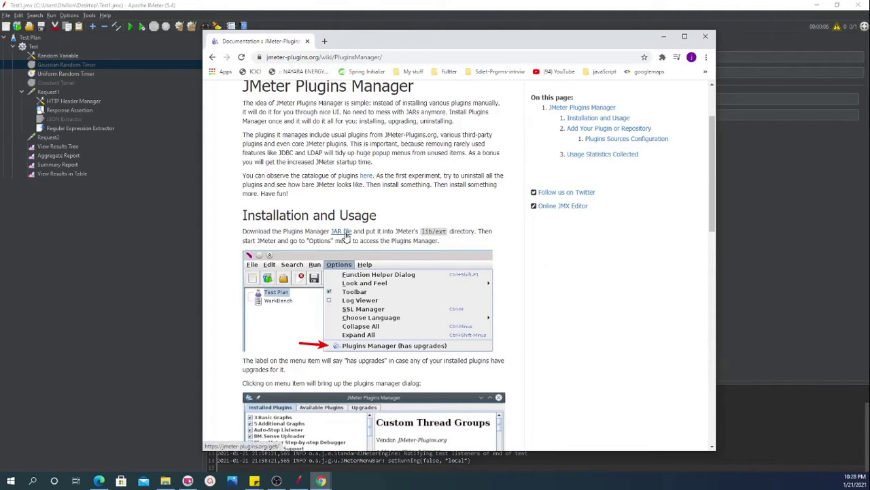
pyautogui.click(345, 234)
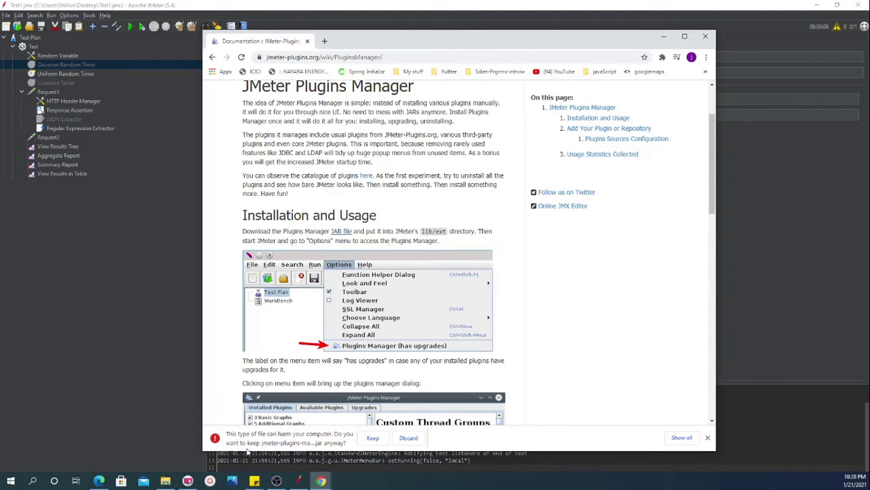
pyautogui.click(373, 439)
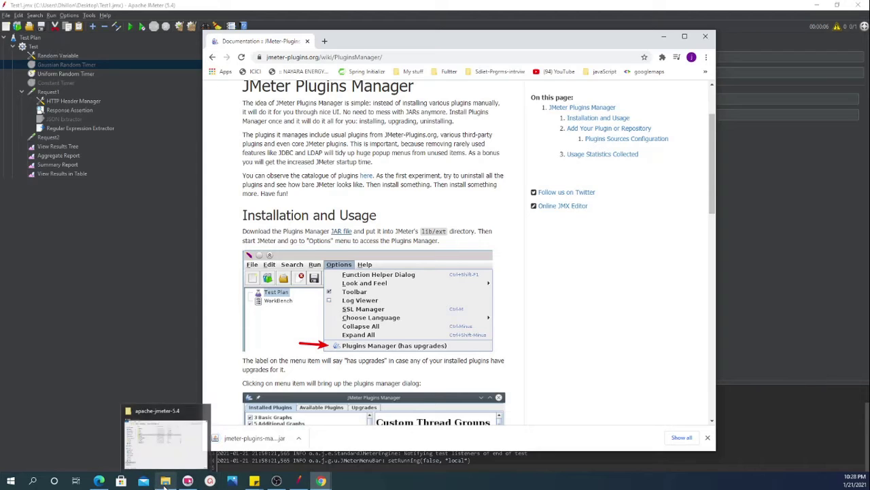
# Switch to File Explorer and open the lib\ext folder inside apache-jmeter-5.4.
pyautogui.click(165, 480)
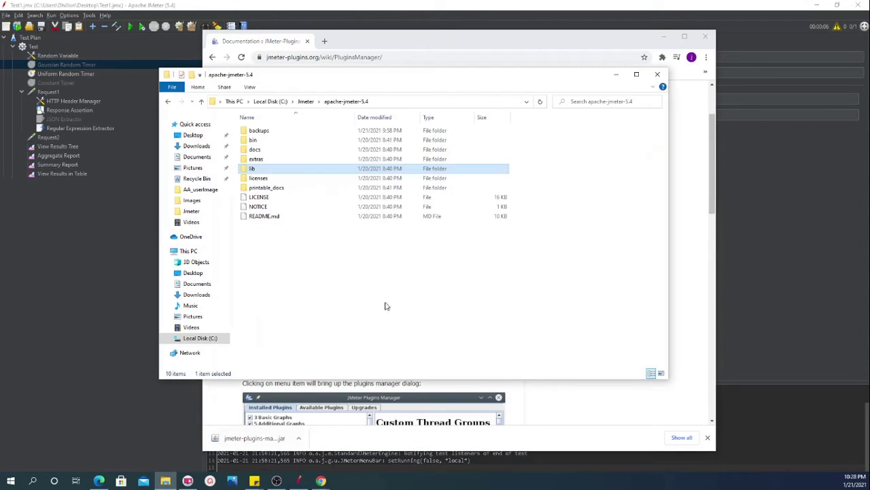
pyautogui.doubleClick(259, 170)
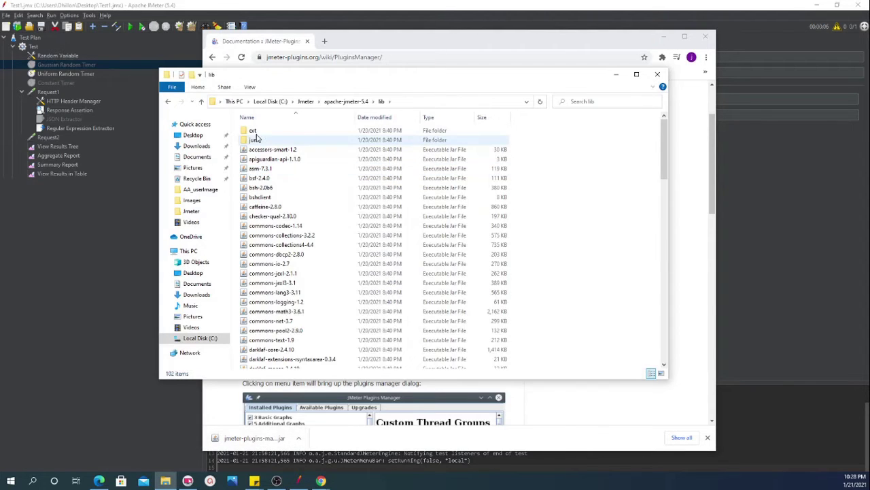
pyautogui.doubleClick(254, 130)
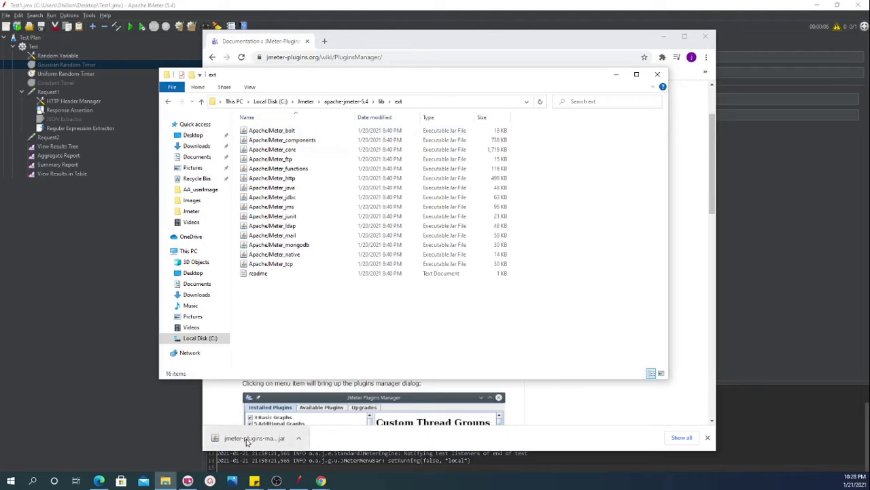
pyautogui.moveTo(249, 442)
pyautogui.mouseDown()
pyautogui.moveTo(177, 300)
pyautogui.moveTo(185, 298)
pyautogui.moveTo(209, 155)
pyautogui.moveTo(171, 122)
pyautogui.moveTo(176, 96)
pyautogui.moveTo(306, 432)
pyautogui.moveTo(262, 427)
pyautogui.moveTo(257, 437)
pyautogui.mouseUp()
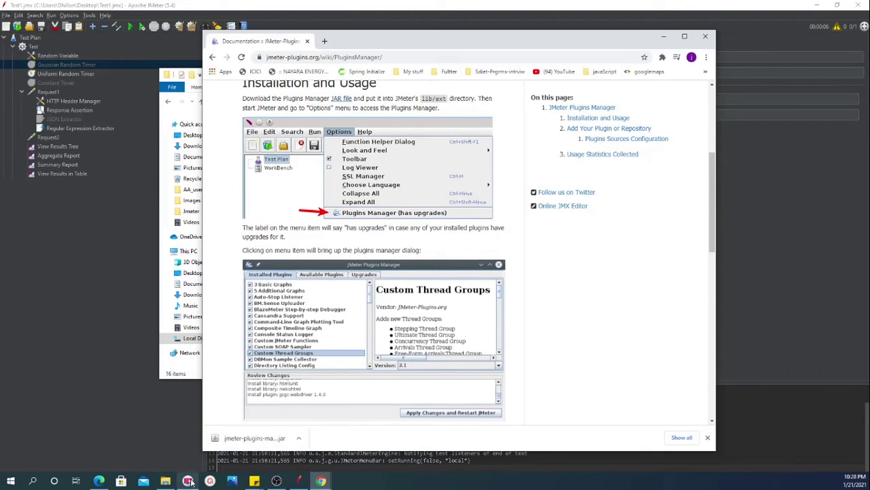
pyautogui.click(168, 120)
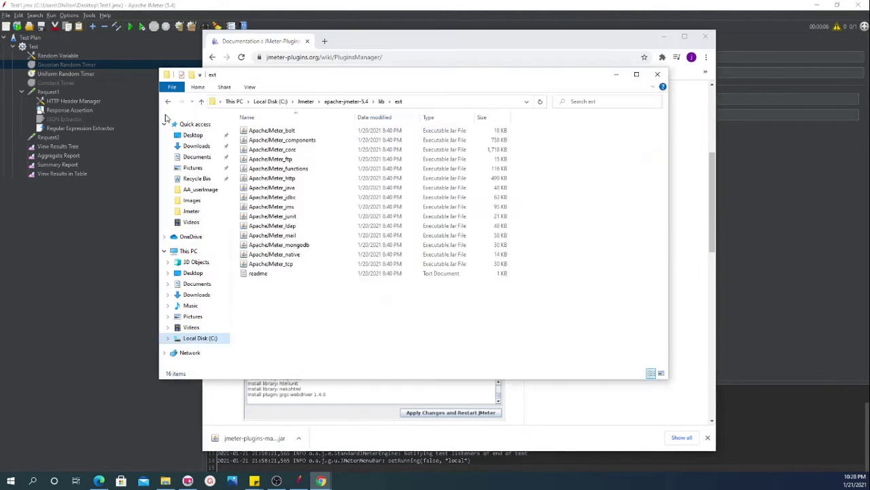
pyautogui.click(366, 68)
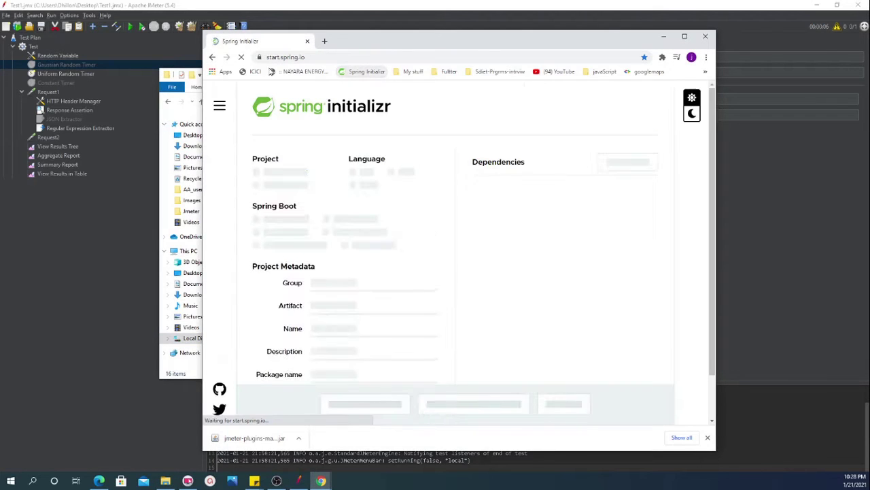
pyautogui.click(211, 57)
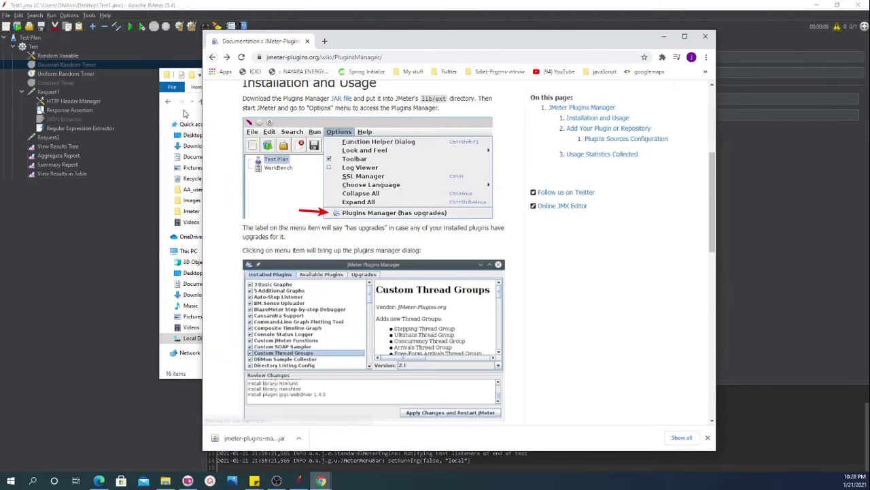
# Show the downloaded jmeter-plugins-manager-1.6 file in its folder, move it into JMeter's lib\ext folder and minimise the Downloads window.
pyautogui.click(184, 116)
pyautogui.moveTo(359, 76); pyautogui.dragTo(229, 80)
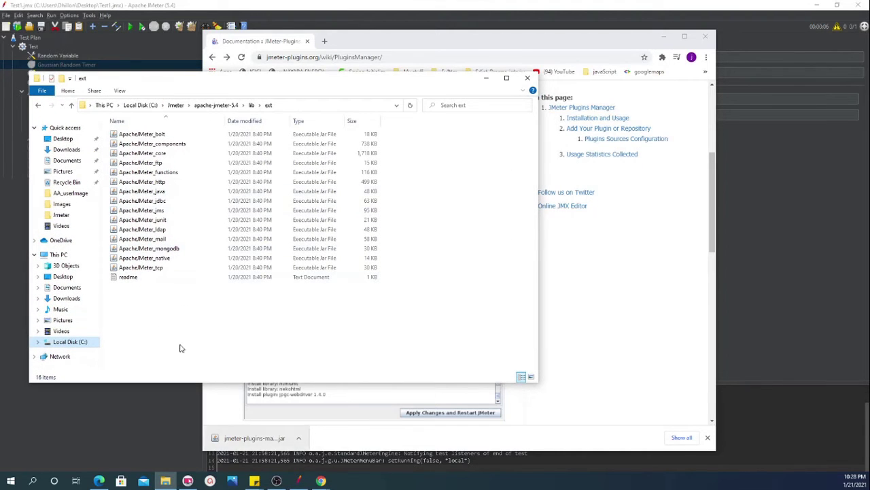
pyautogui.click(299, 437)
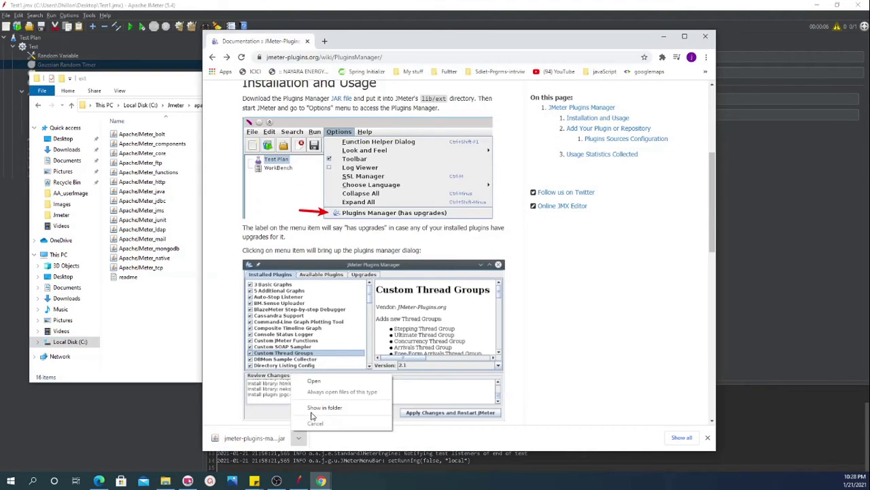
pyautogui.click(325, 413)
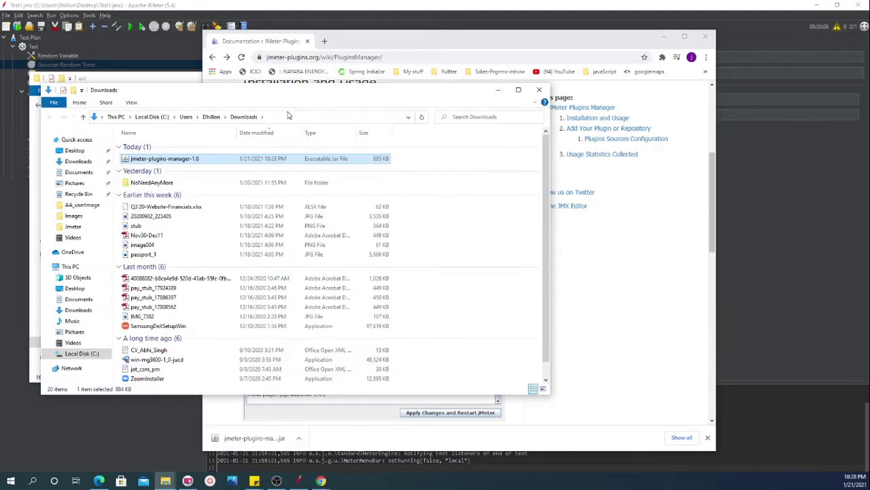
pyautogui.moveTo(285, 92); pyautogui.dragTo(558, 134)
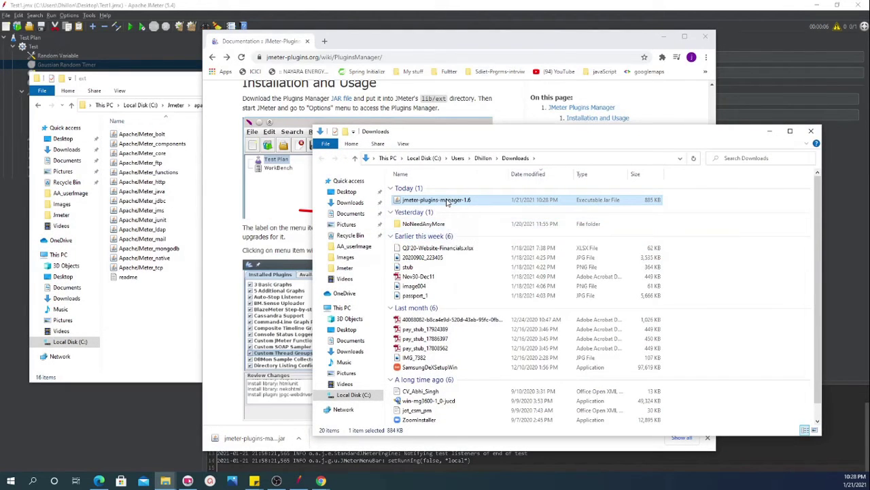
pyautogui.moveTo(449, 202); pyautogui.dragTo(155, 319)
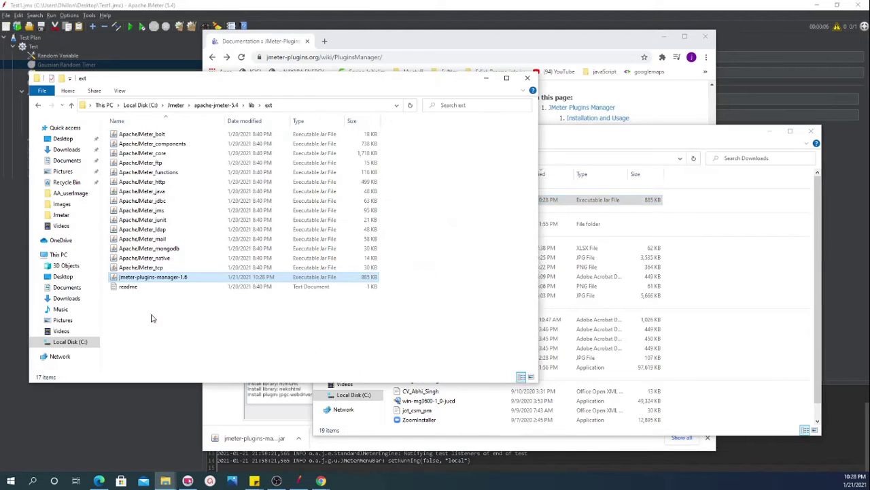
pyautogui.click(769, 130)
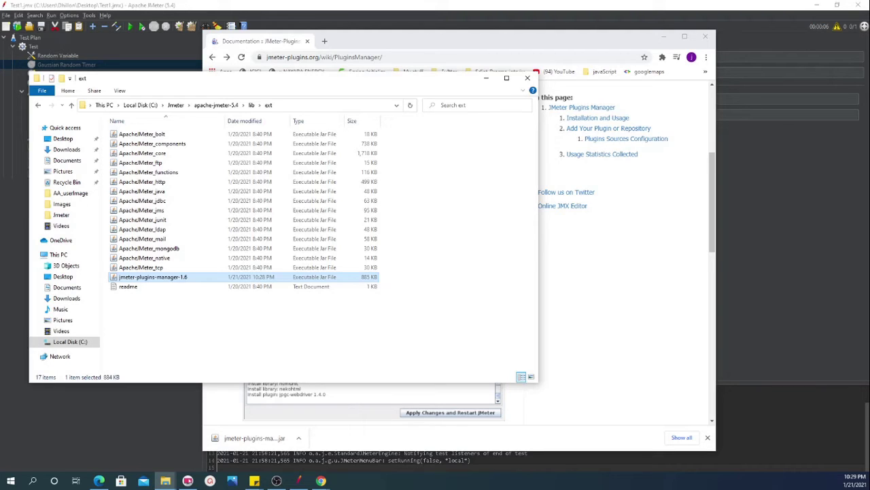
# Switch back to Apache JMeter and close its window.
pyautogui.hotkey('alt', 'Tab')
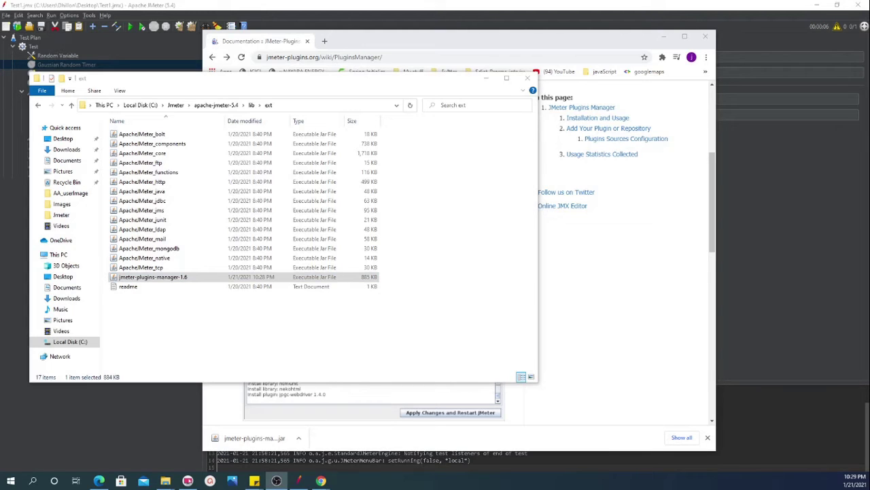
pyautogui.click(624, 8)
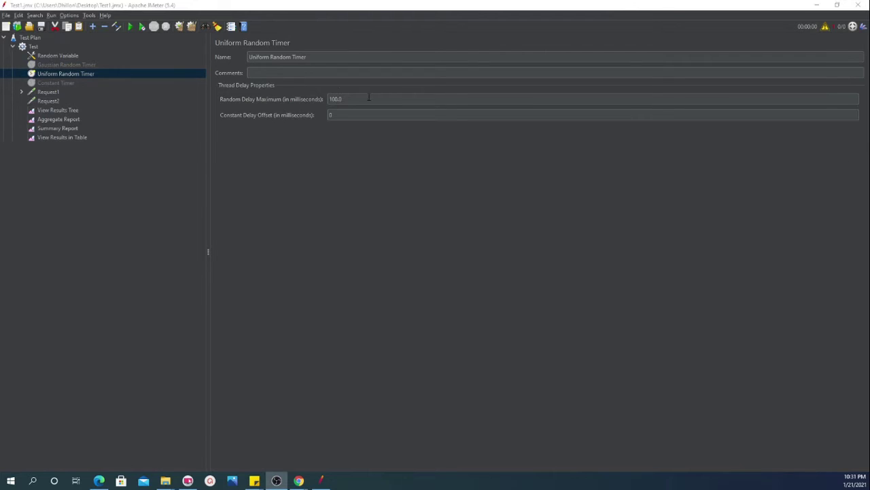
pyautogui.click(856, 6)
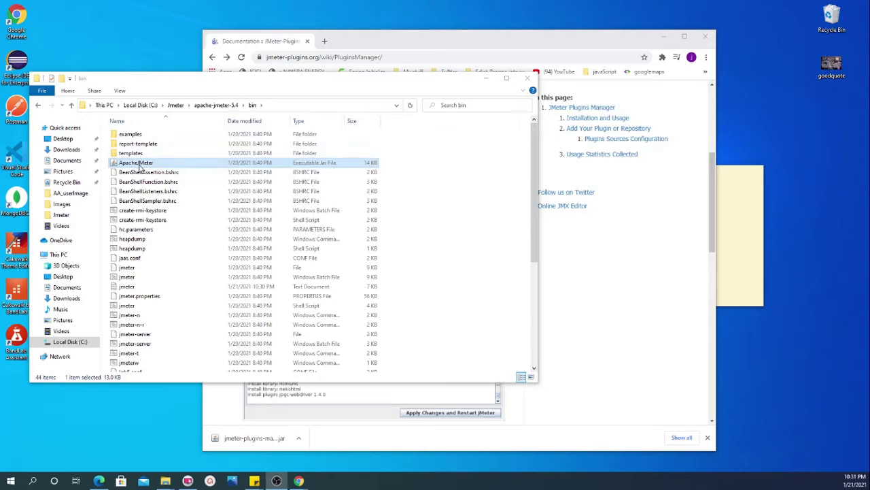
# Launch JMeter from the ApacheJMeter JAR in the bin folder, open the Plugins Manager and move its window clear of the main window.
pyautogui.doubleClick(139, 165)
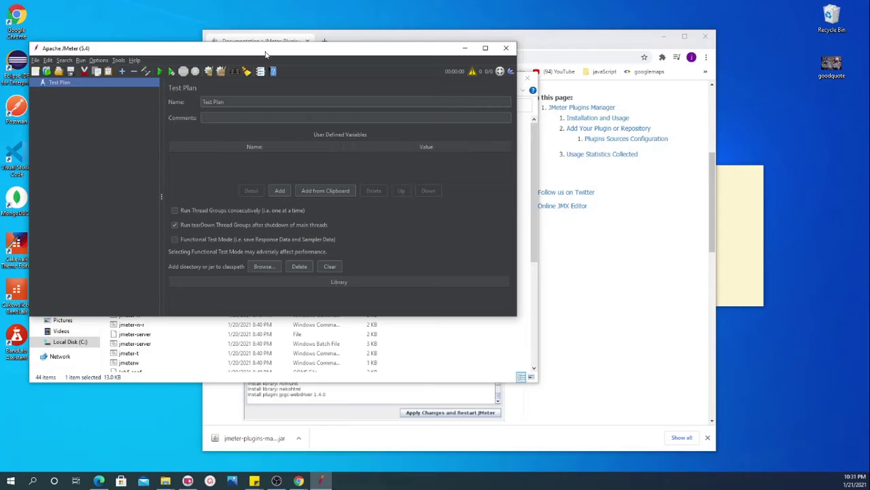
pyautogui.click(99, 60)
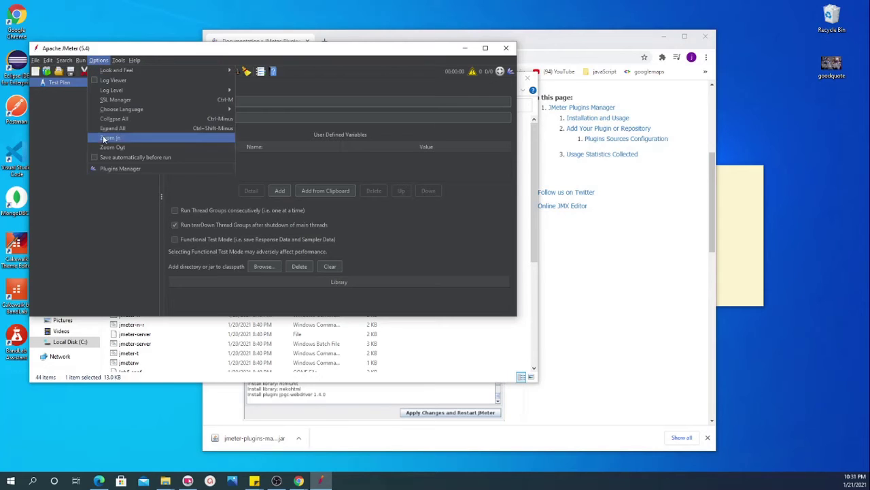
pyautogui.click(114, 170)
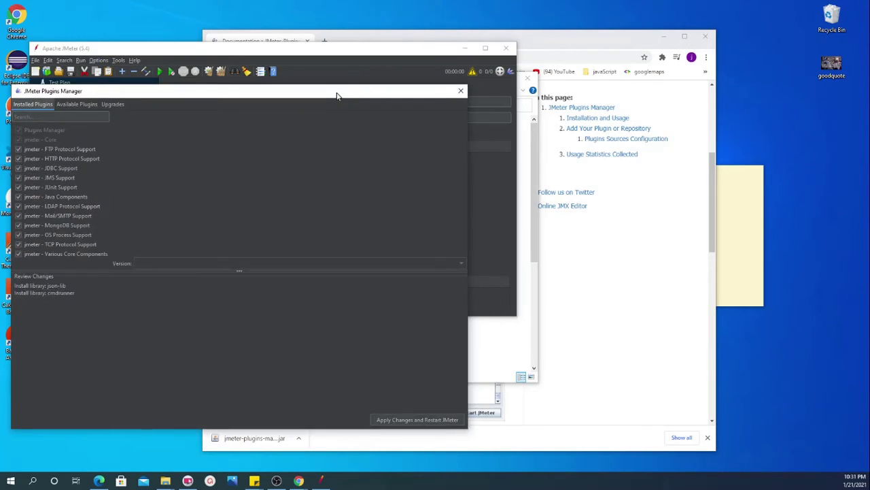
pyautogui.moveTo(336, 91); pyautogui.dragTo(577, 35)
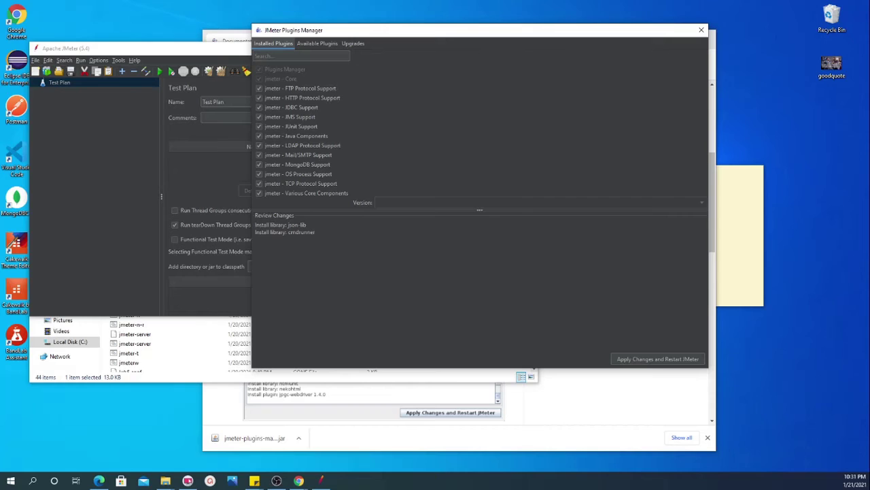
# Review the details of the installed Java Components and FTP Protocol Support plugins, and look through the available plugins and upgrades.
pyautogui.click(298, 135)
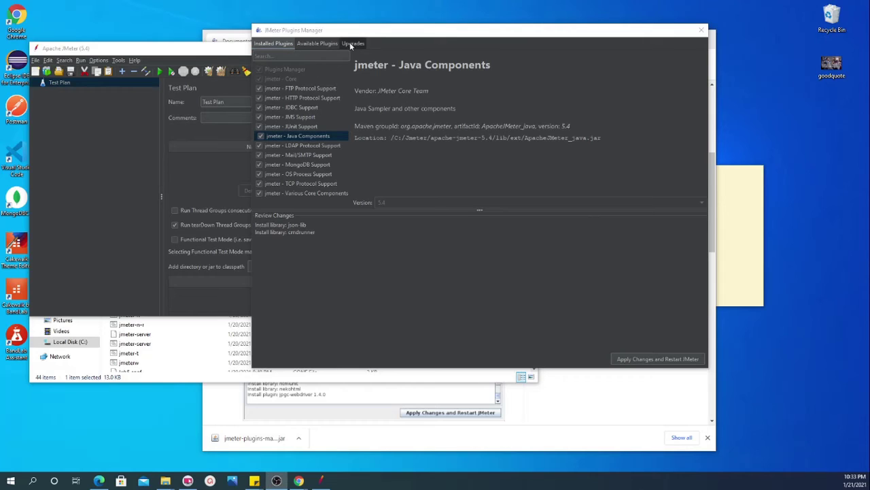
pyautogui.click(288, 90)
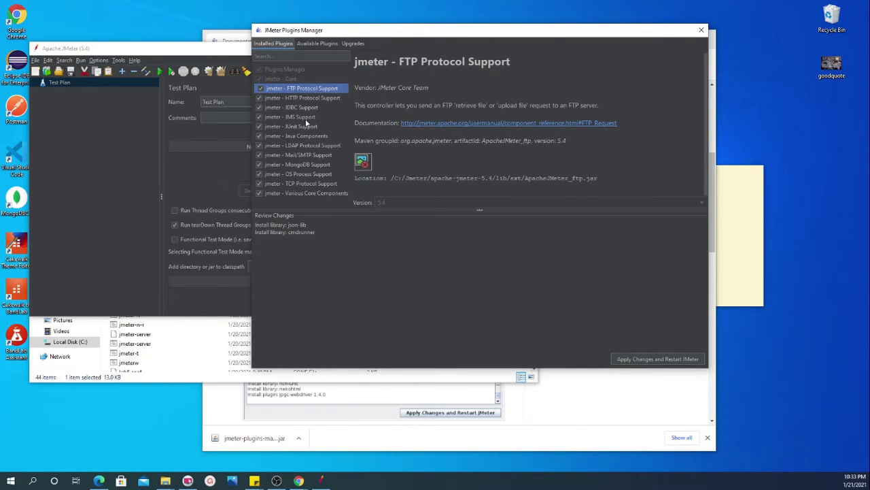
pyautogui.click(305, 45)
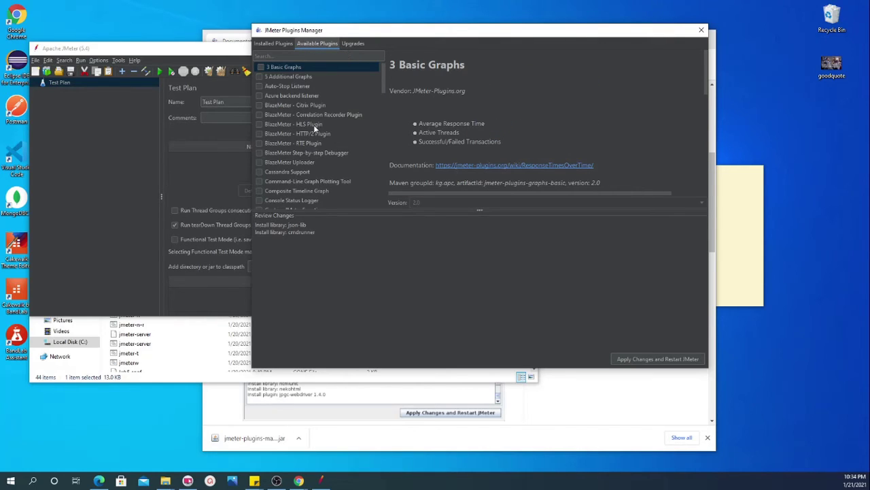
pyautogui.click(354, 45)
pyautogui.click(270, 44)
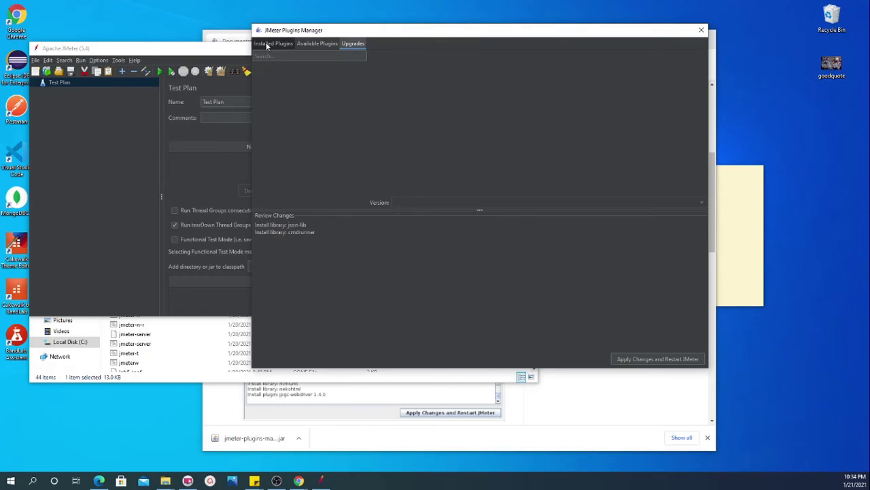
pyautogui.click(353, 43)
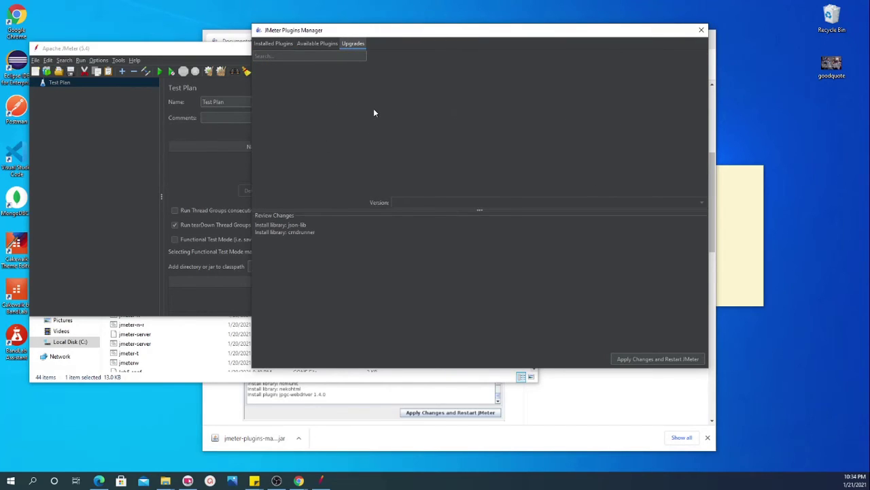
# Examine the description and sample graphs of 5 Additional Graphs among the available plugins, and browse the plugin list to its end.
pyautogui.click(305, 43)
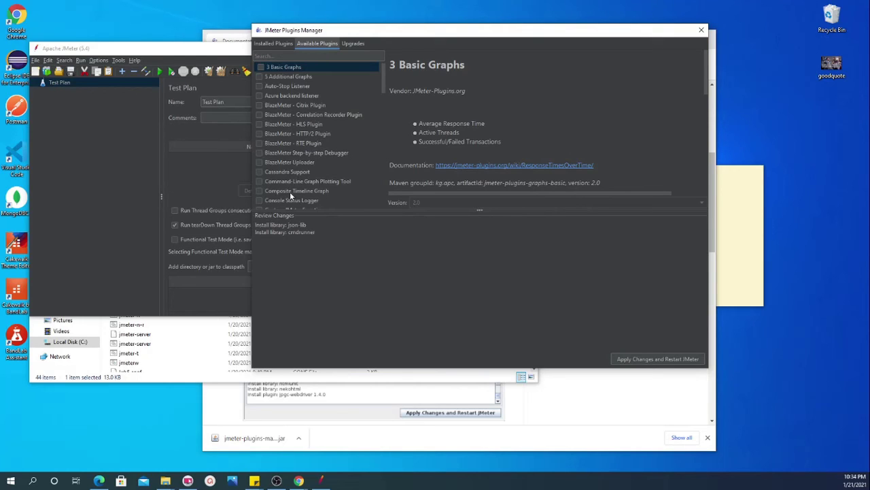
pyautogui.scroll(-1, 289, 192)
pyautogui.scroll(1, 291, 164)
pyautogui.click(290, 76)
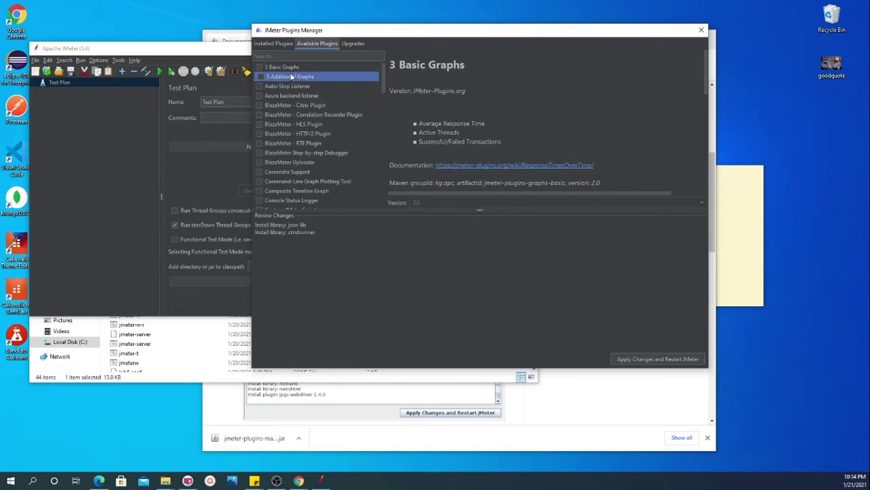
pyautogui.scroll(-1, 520, 111)
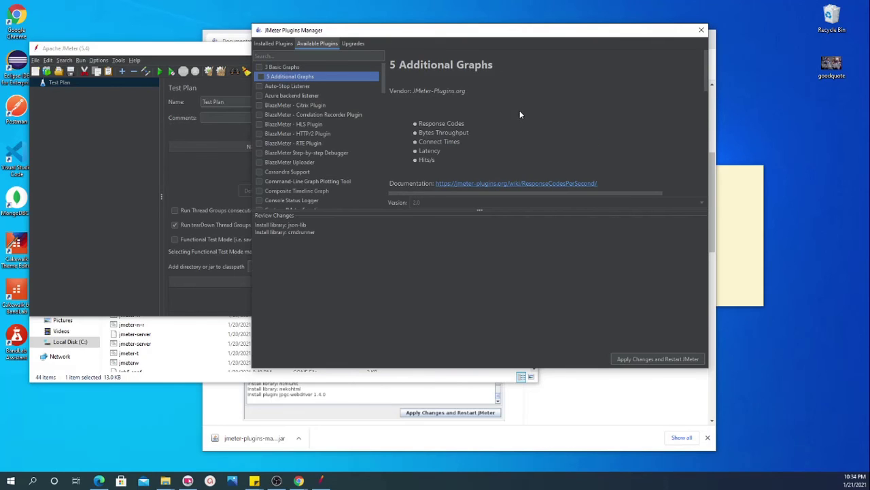
pyautogui.scroll(-5, 520, 114)
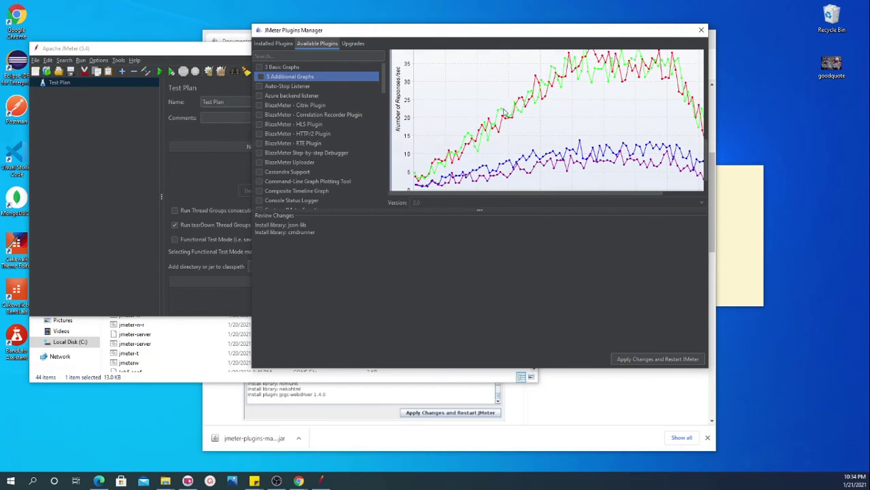
pyautogui.scroll(-2, 505, 113)
pyautogui.scroll(8, 485, 115)
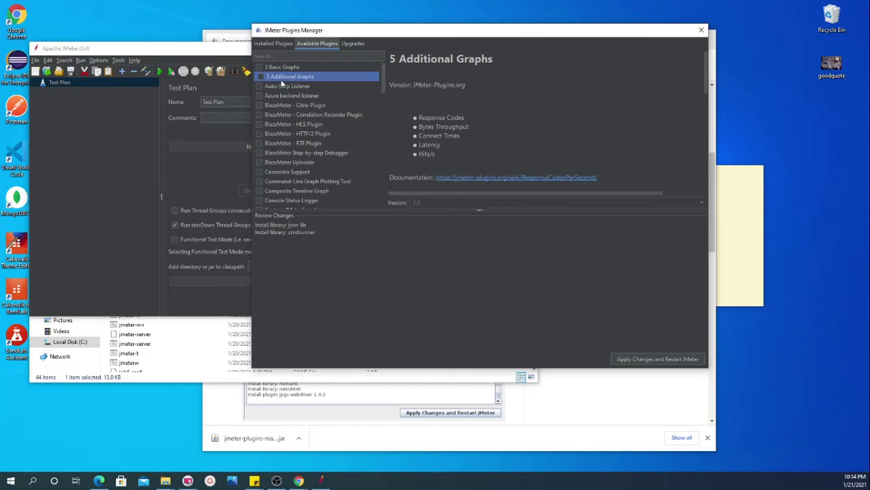
pyautogui.scroll(-10, 286, 170)
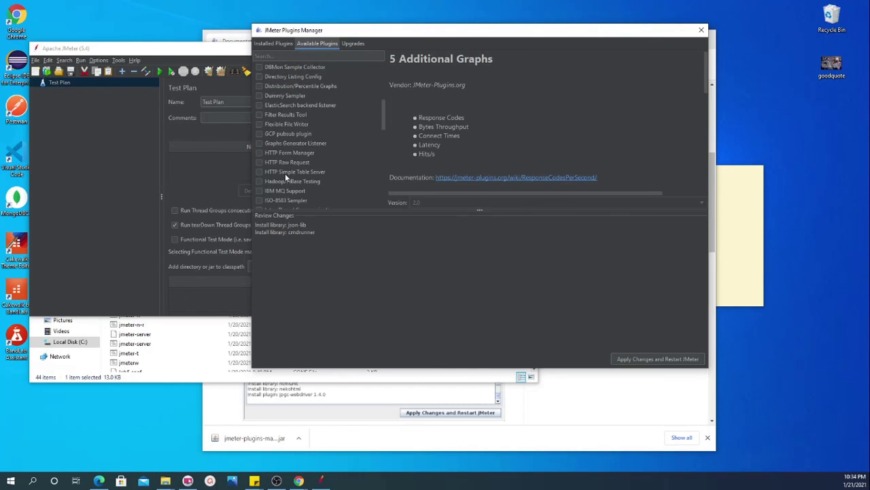
pyautogui.scroll(-12, 284, 173)
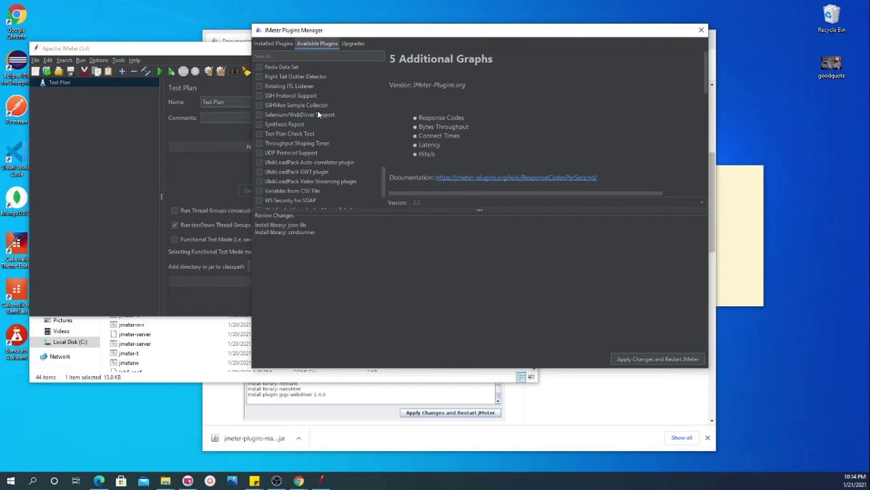
pyautogui.scroll(-2, 284, 174)
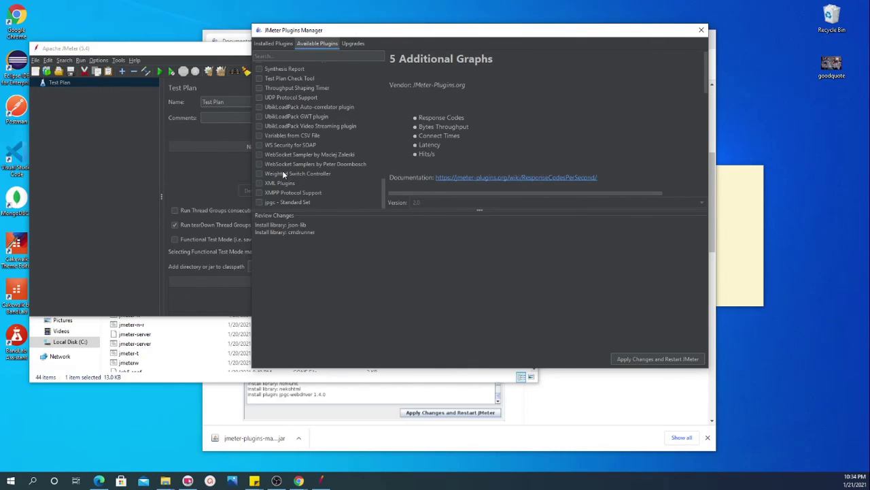